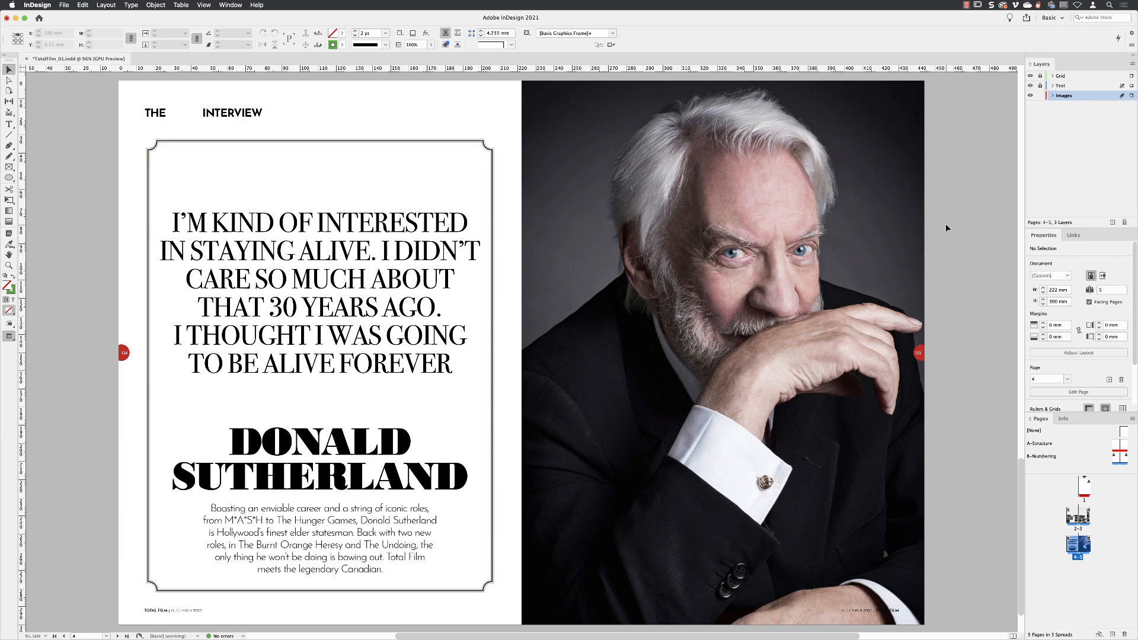
Step: Set up the Rectangle tool with a C=100 M=0 Y=0 K=0 fill and no stroke for the page header
key(z)
drag(193, 113, 456, 181)
key(space)
drag(342, 140, 574, 335)
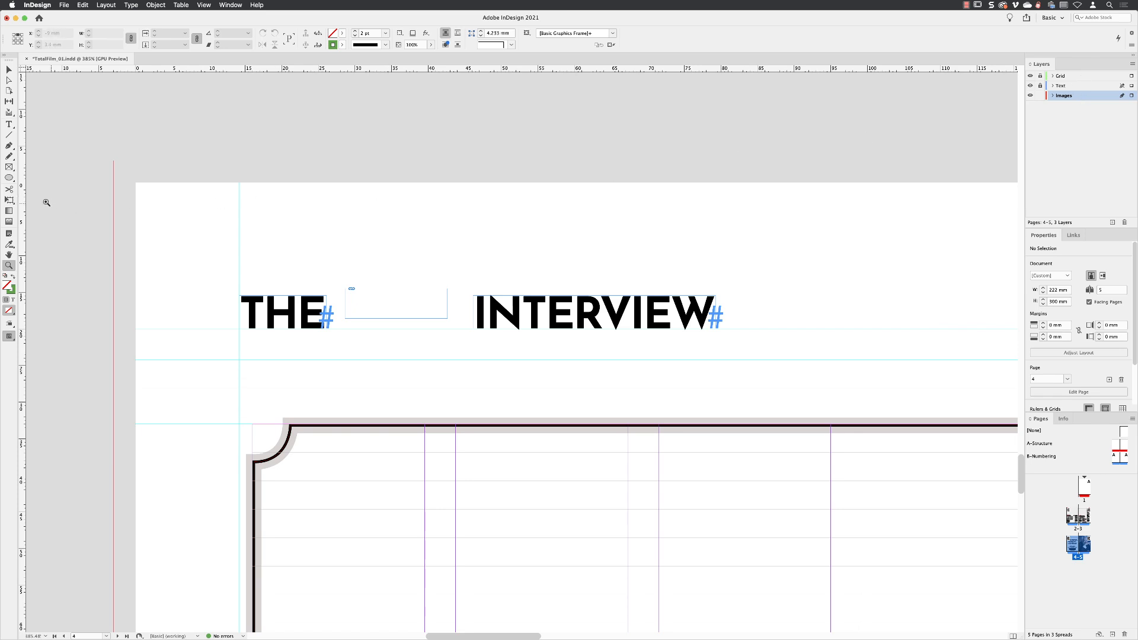
click(8, 179)
click(8, 179)
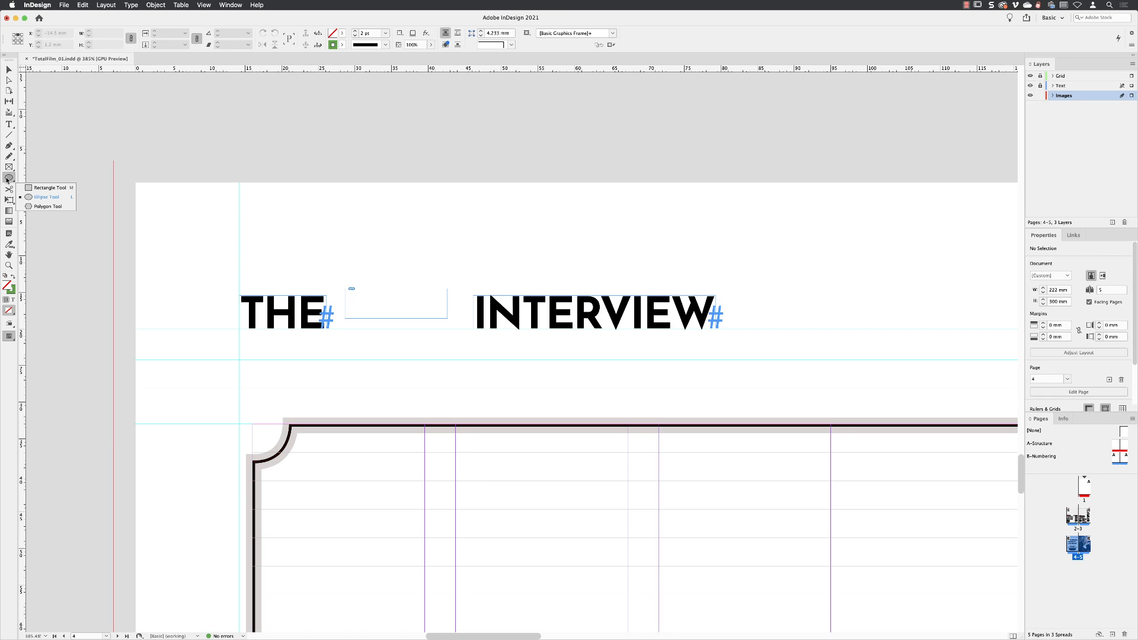
click(43, 187)
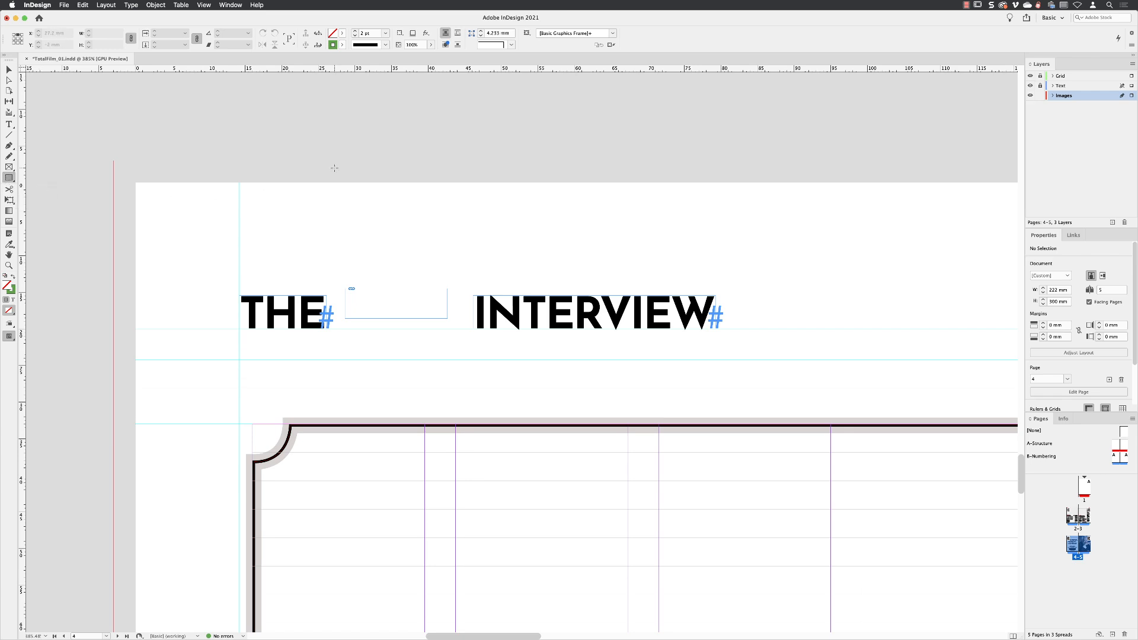
click(342, 33)
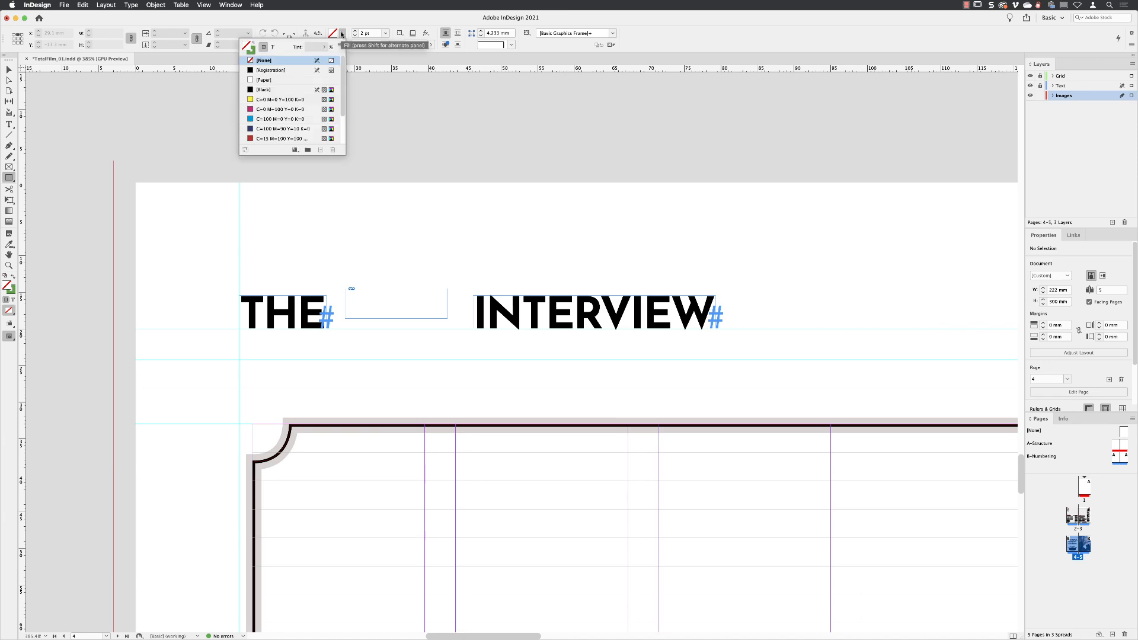
click(296, 119)
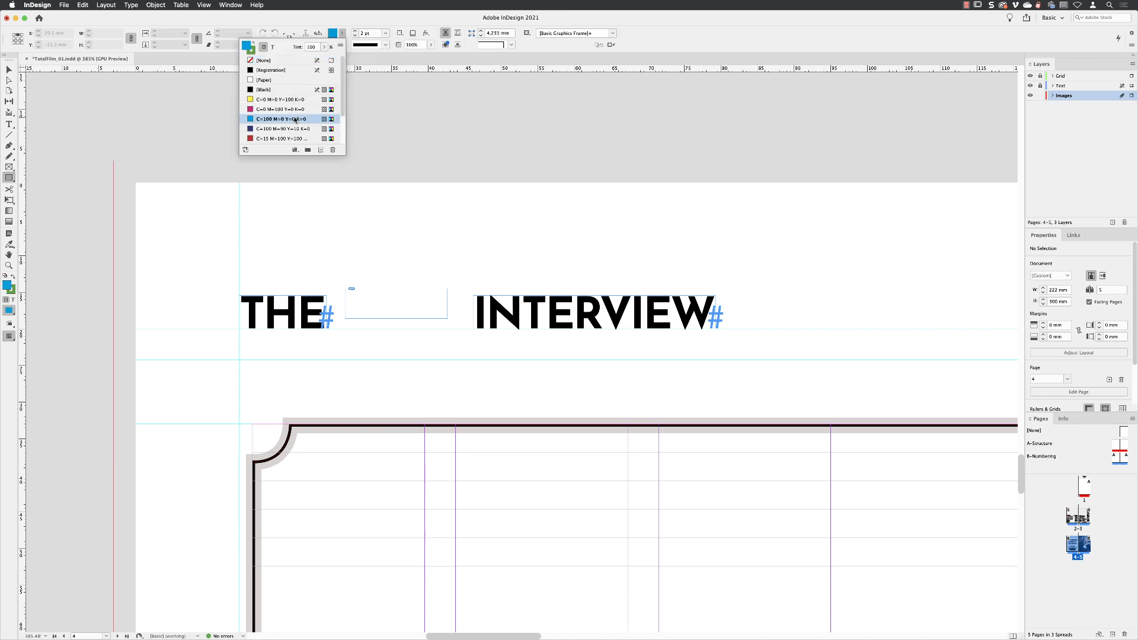
click(343, 45)
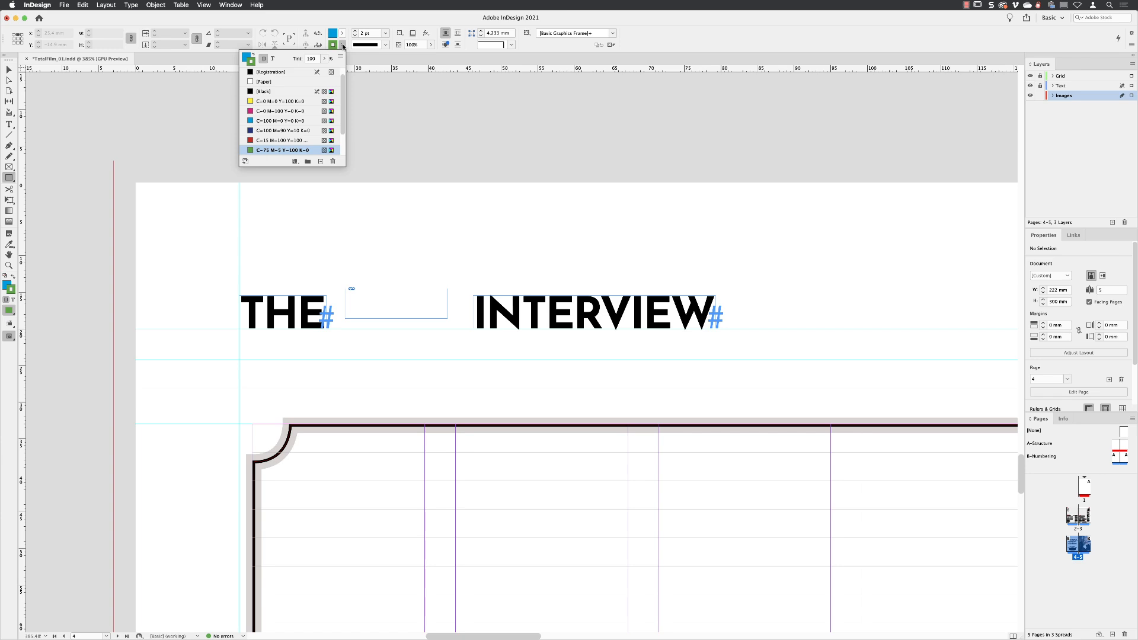
scroll(342, 110, up, 1)
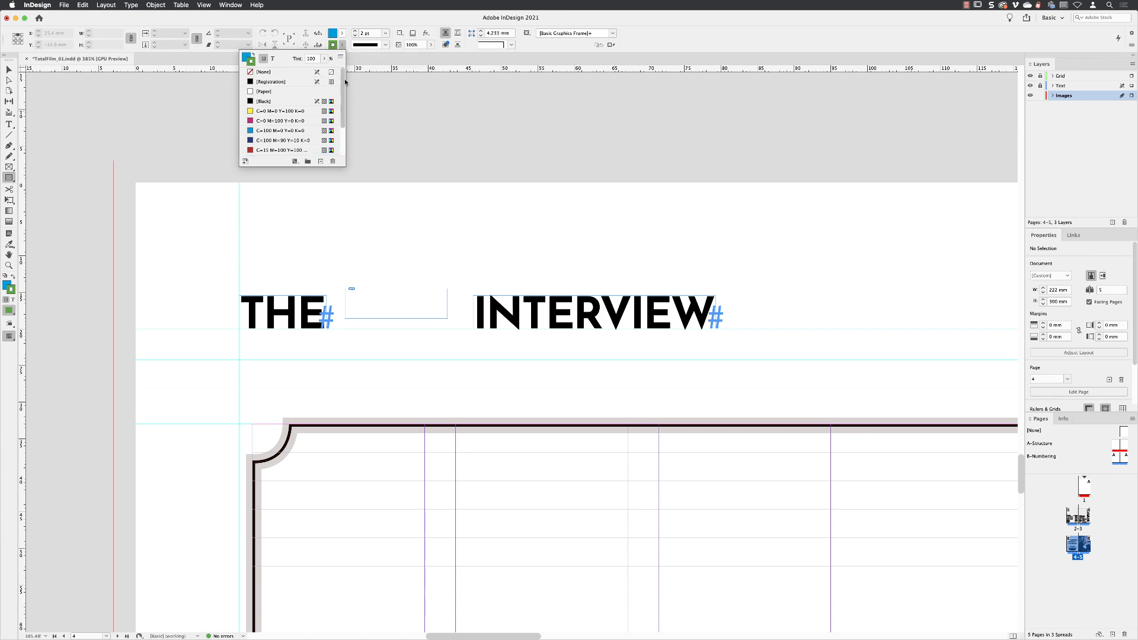
click(264, 72)
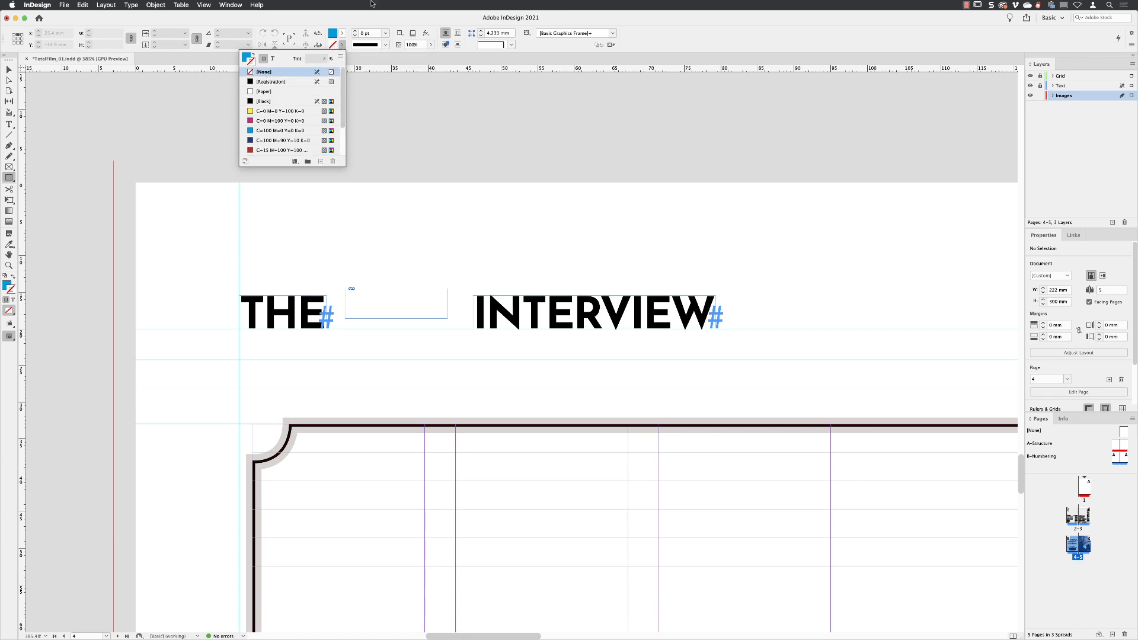
Step: Create a rectangle 17 mm wide and 27 mm high between THE and INTERVIEW
click(347, 202)
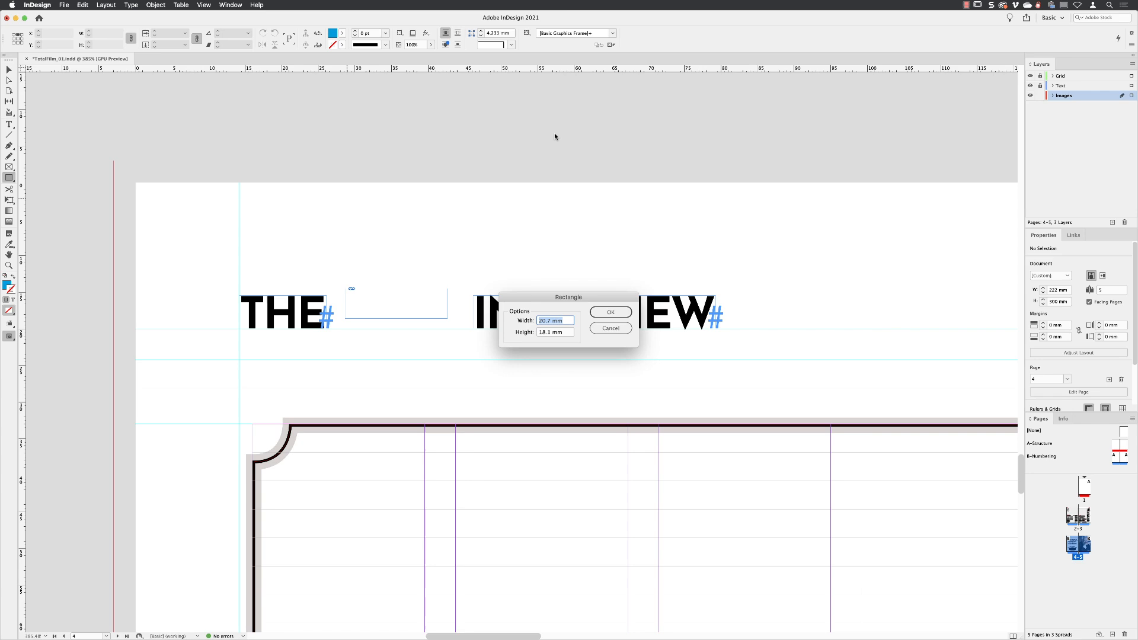
text(17)
key(Tab)
text(27)
click(610, 313)
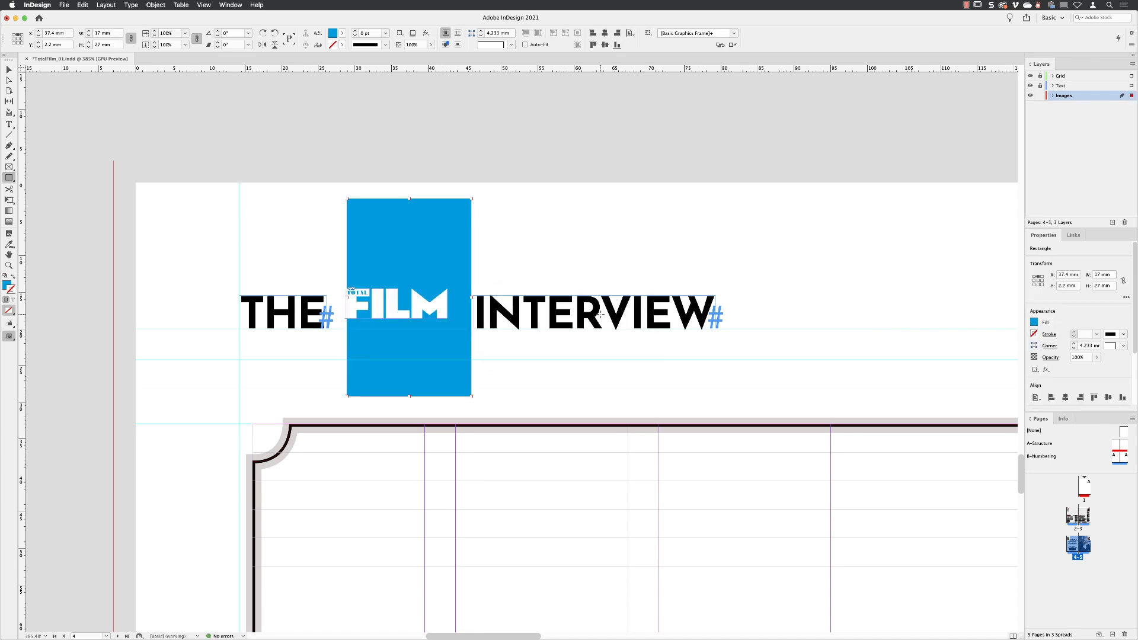
Step: Move the blue rectangle up to the bleed edge behind the Total Film logo, at about X 36.1 mm and Y -3 mm
click(9, 69)
drag(410, 240, 393, 198)
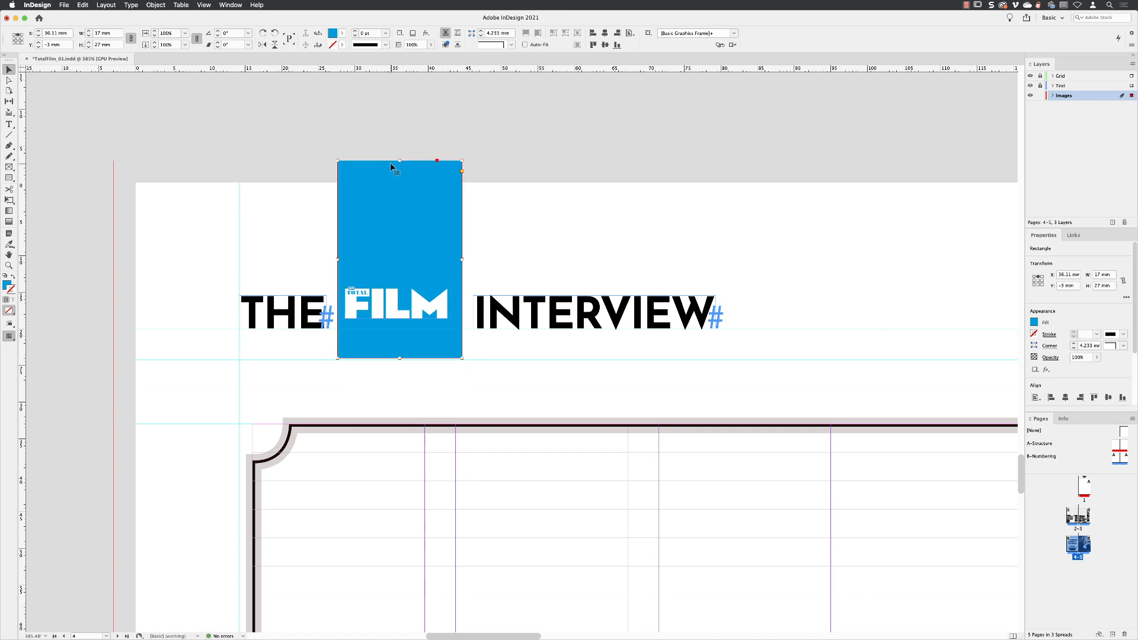
click(551, 244)
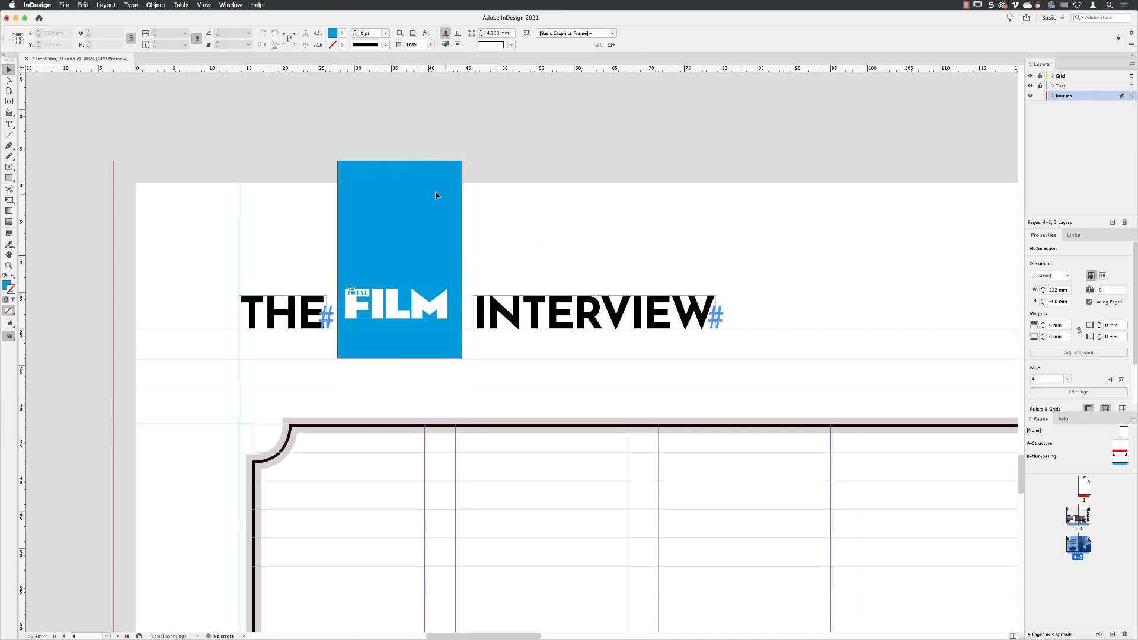
Step: Create a three-sided polygon 20 mm wide and 4 mm high, filled with C=0 M=100 Y=0 K=0, above INTERVIEW
click(9, 178)
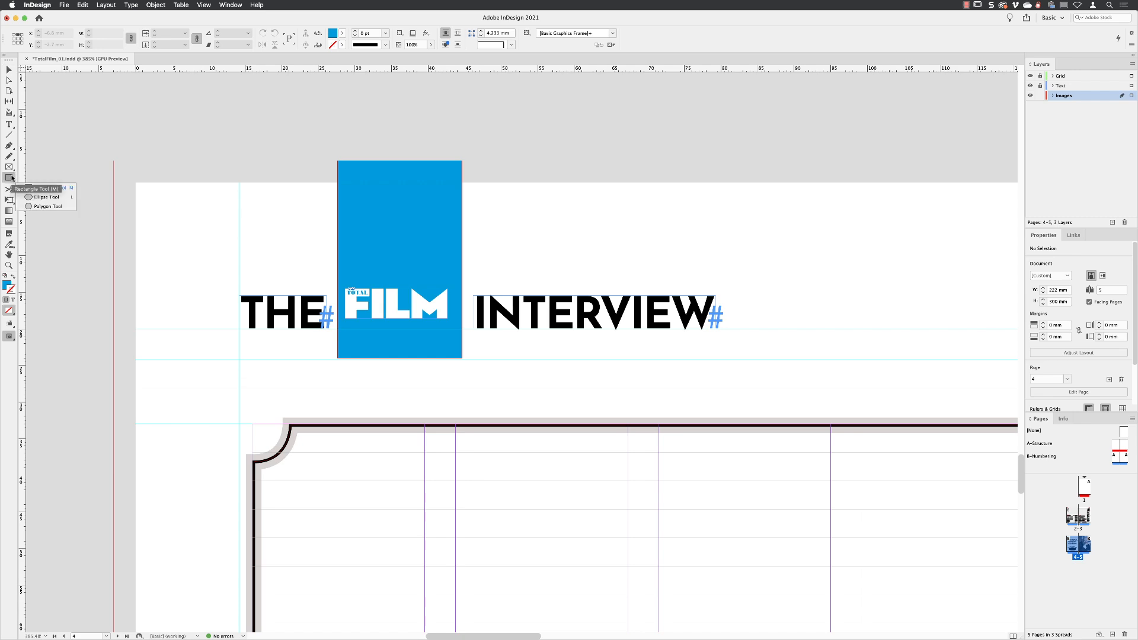
click(69, 207)
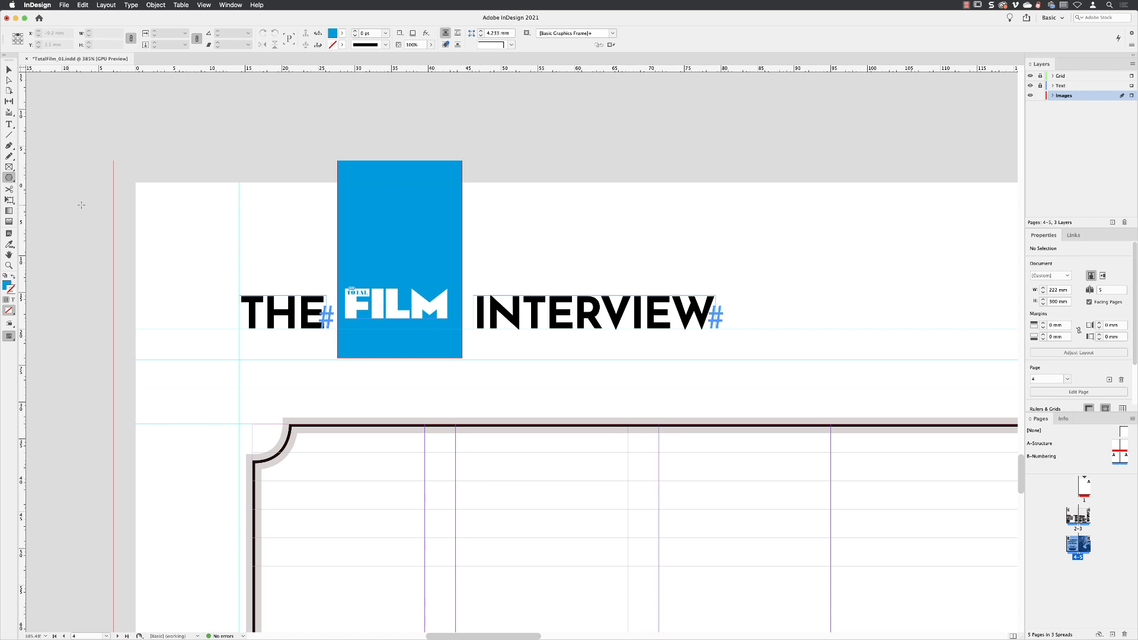
click(342, 33)
click(285, 110)
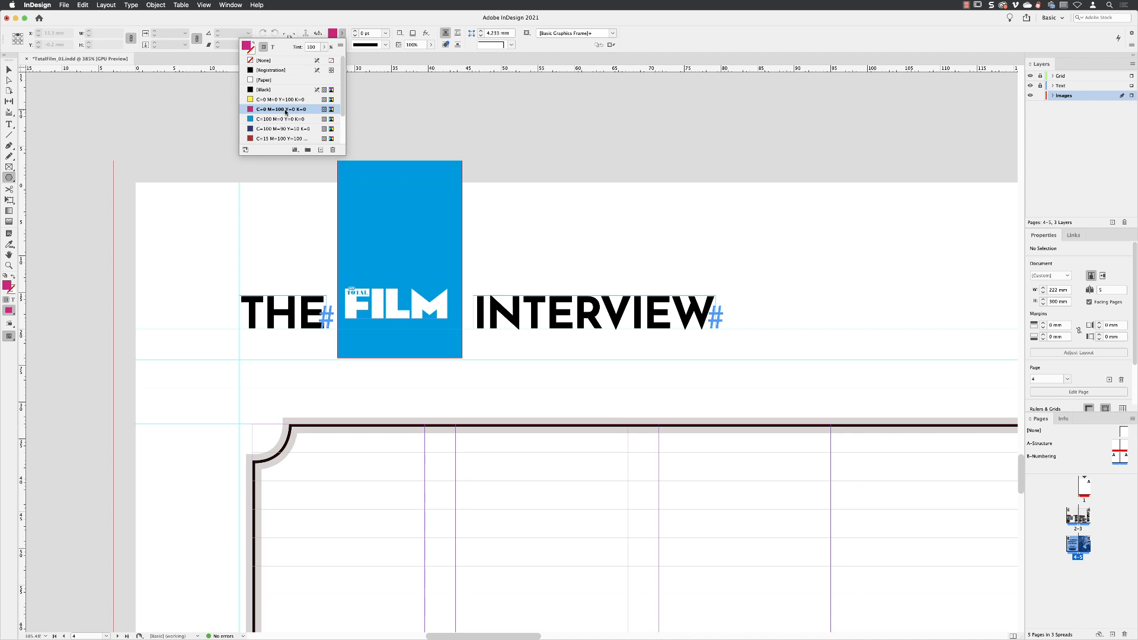
key(Escape)
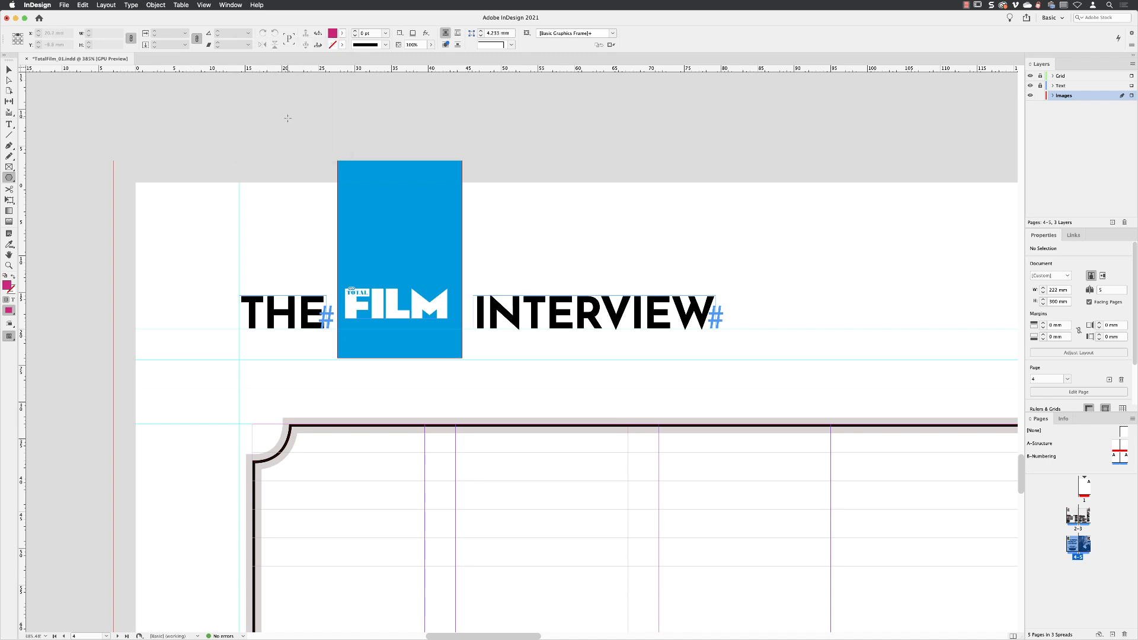
click(513, 214)
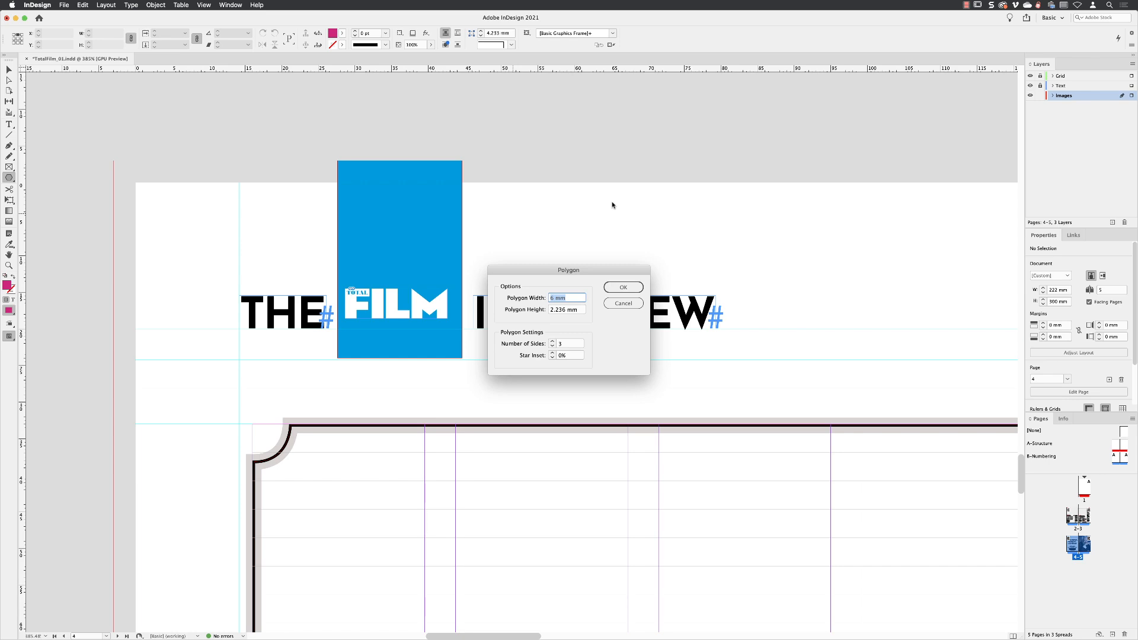
text(20)
key(Tab)
text(4)
click(623, 287)
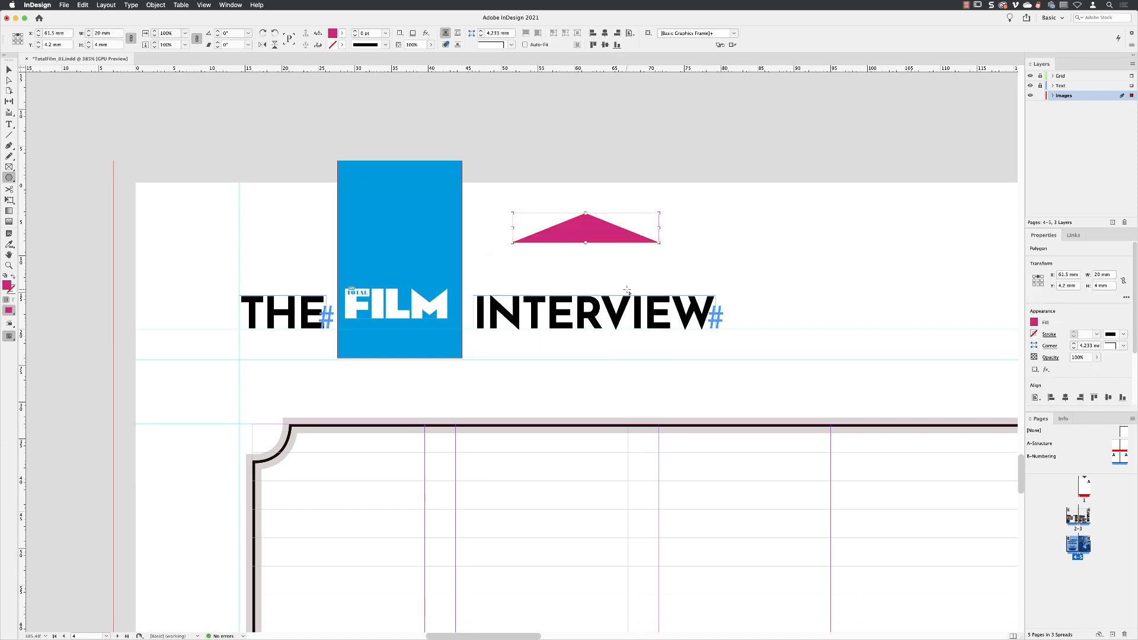
Step: Move the magenta triangle to the blue rectangle's bottom edge and align their horizontal centres using Align to Selection
key(v)
drag(599, 237, 413, 368)
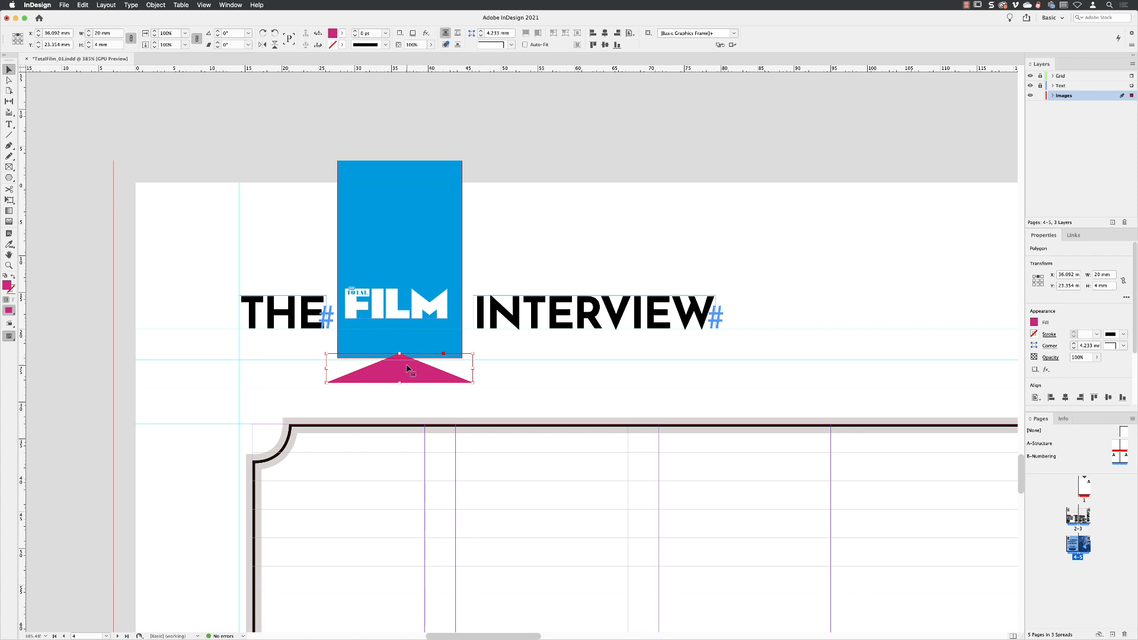
shift+click(429, 219)
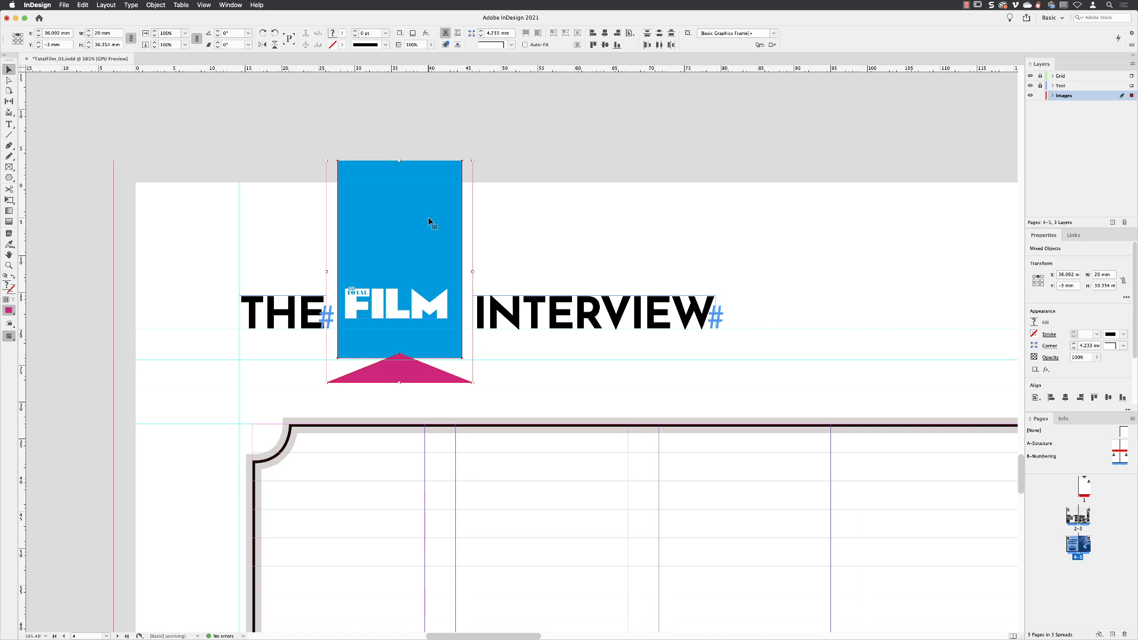
click(629, 33)
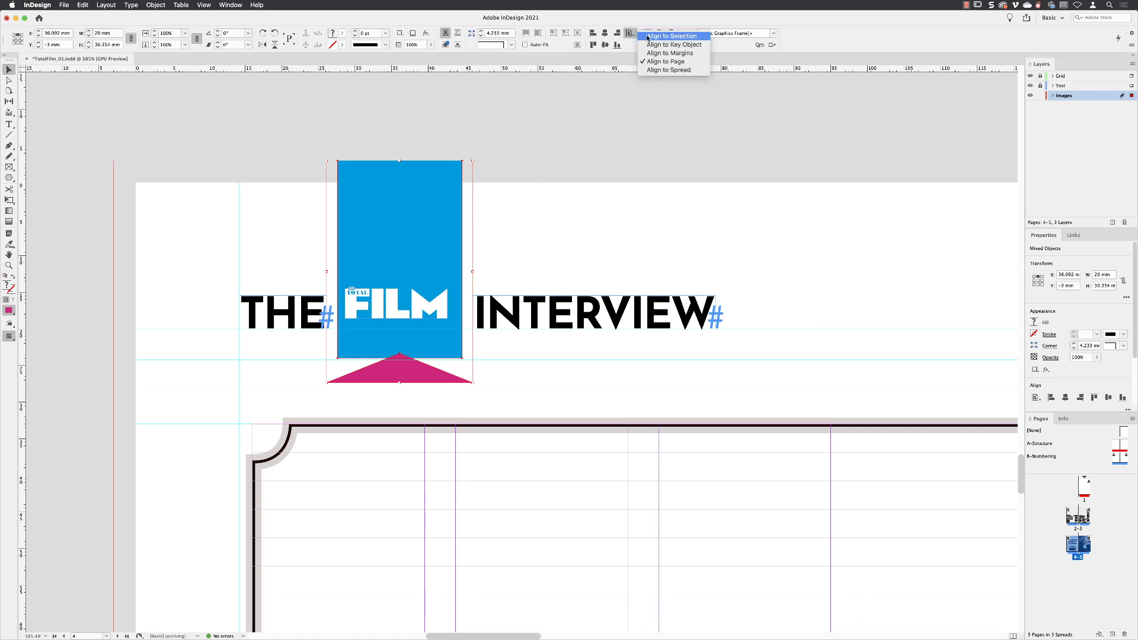
click(655, 37)
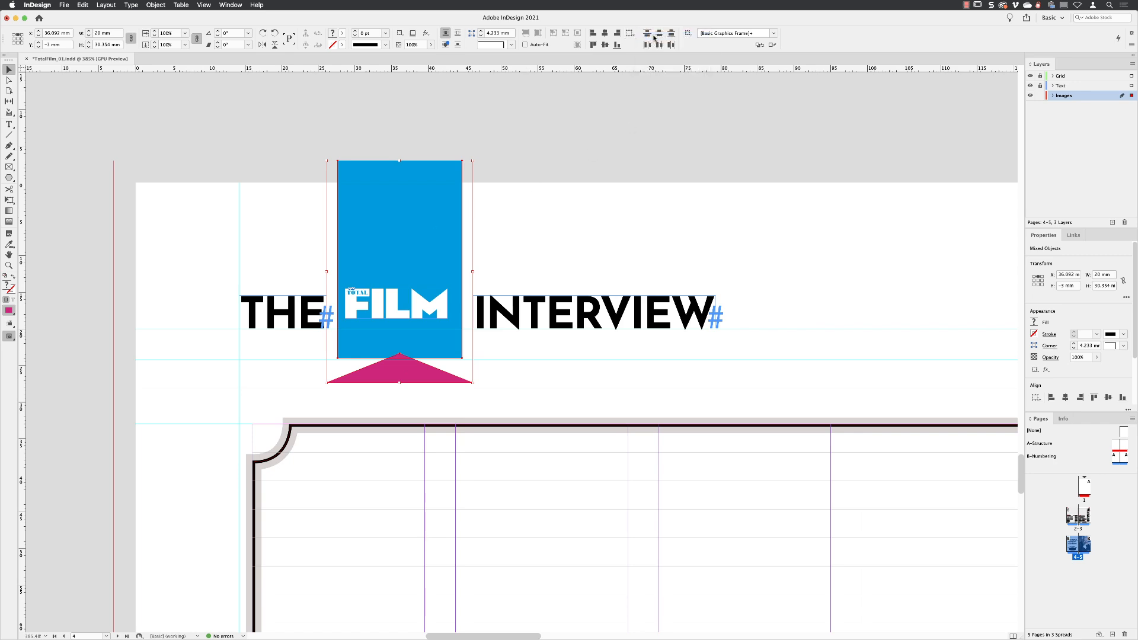
click(607, 34)
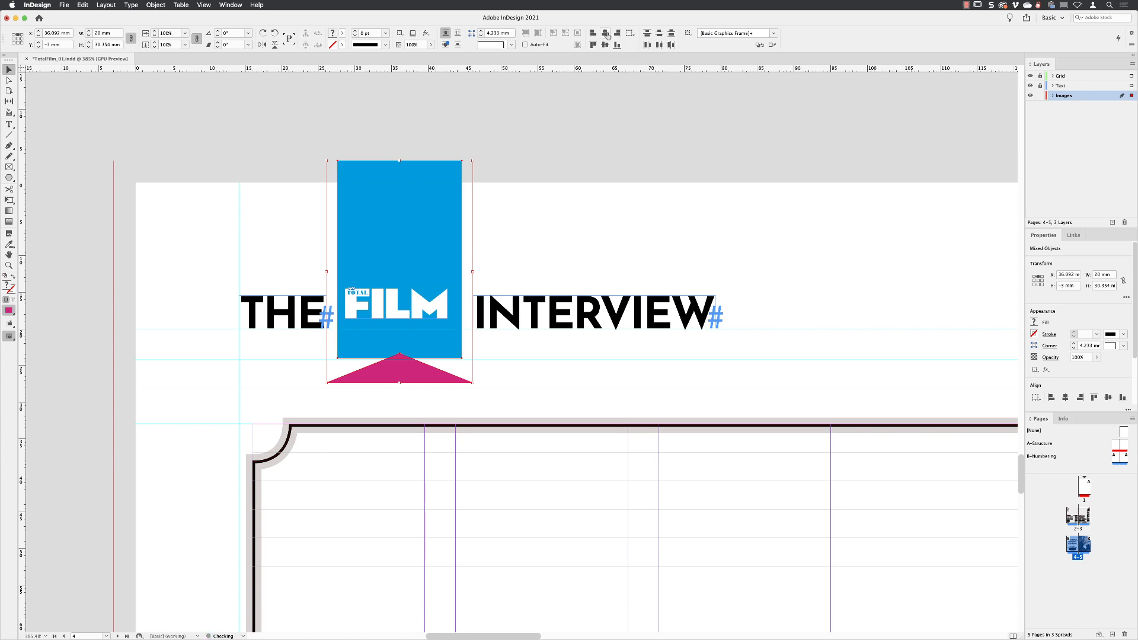
click(521, 222)
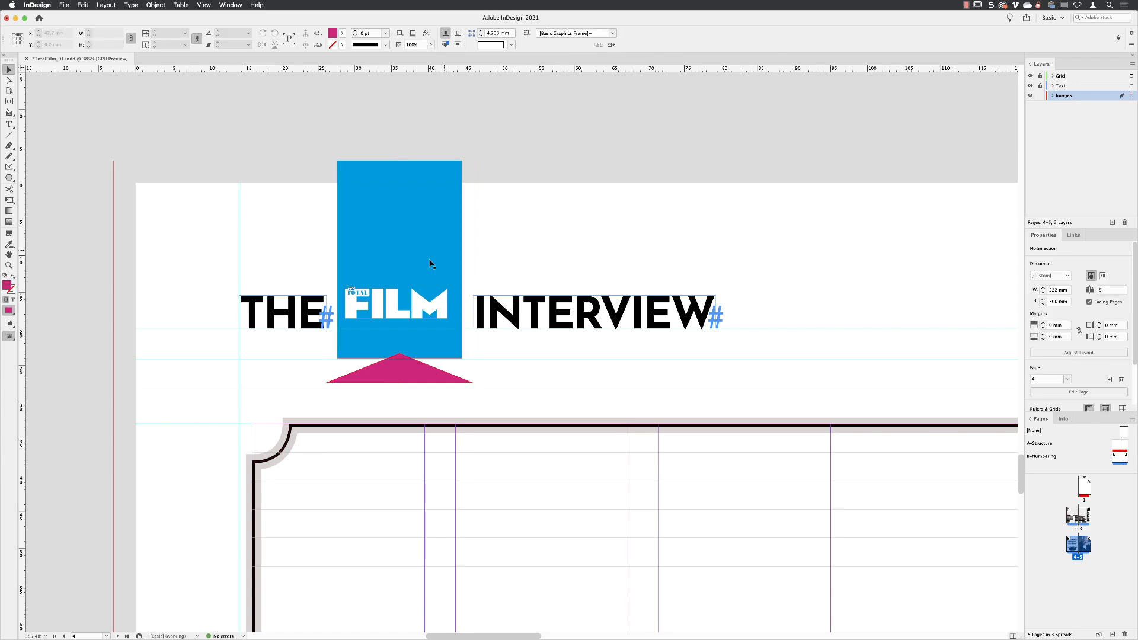
Step: Nudge the triangle up to about Y 20.6 mm so it overlaps the rectangle's bottom end, and switch to Preview mode
click(407, 377)
key(Up)
key(Up)
key(Up)
key(Up)
key(Up)
key(Up)
key(Up)
key(Up)
key(Up)
key(Up)
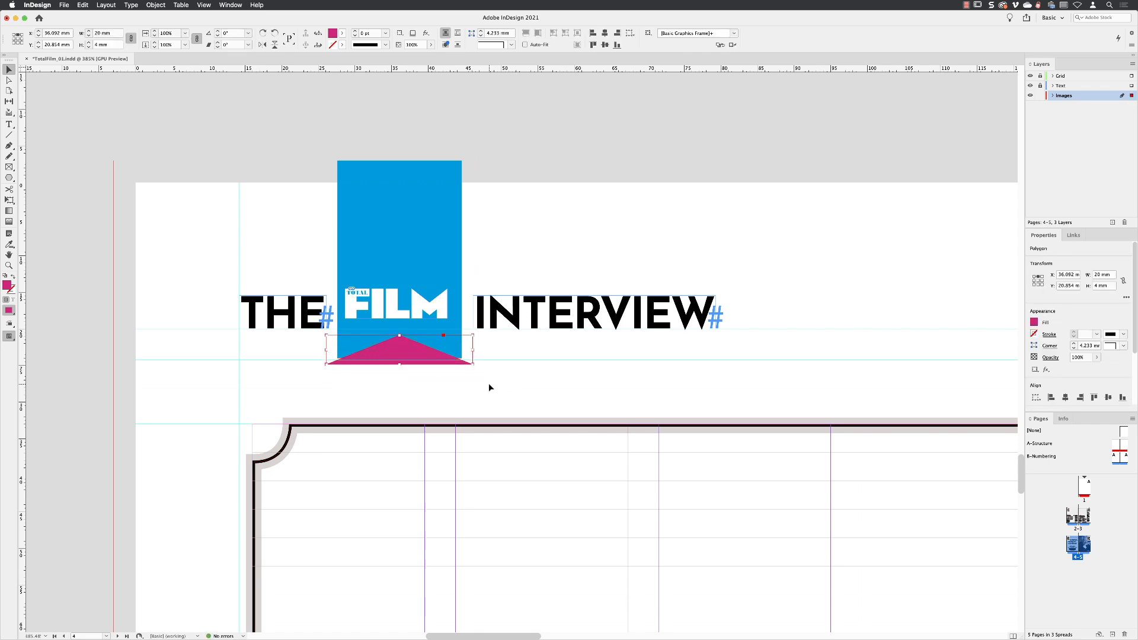
key(Up)
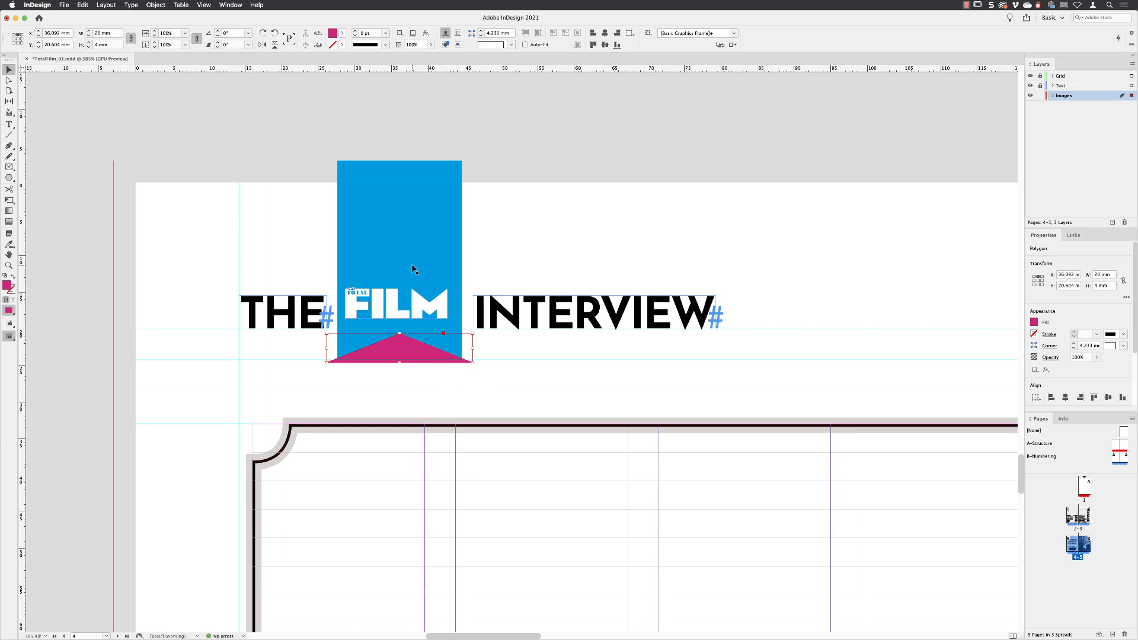
key(w)
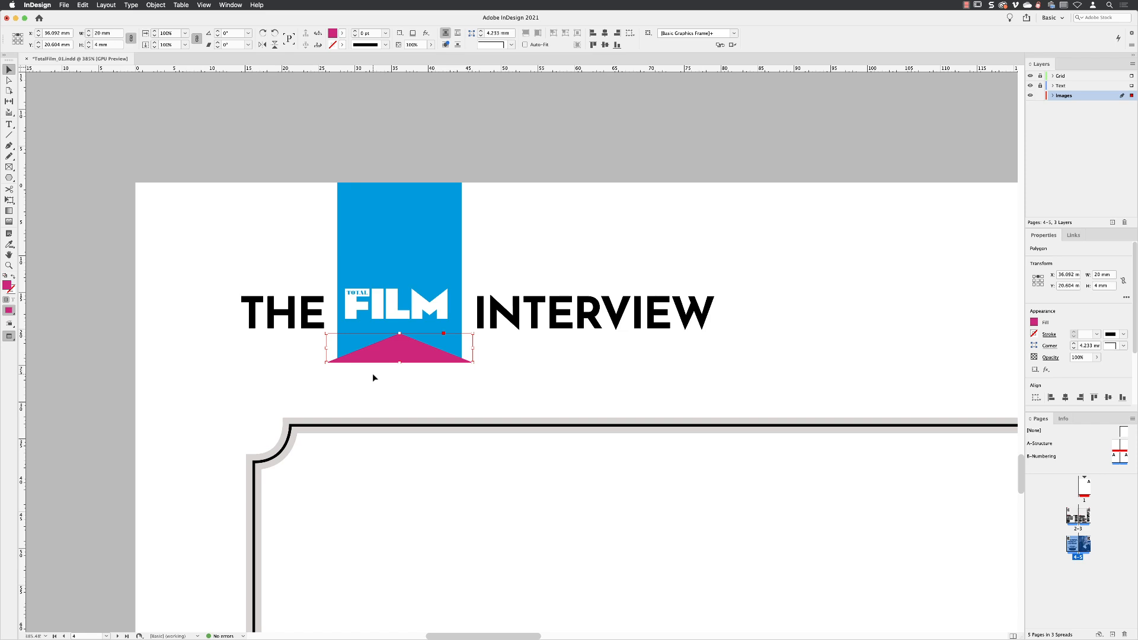
Step: Subtract the magenta triangle from the blue rectangle with Pathfinder to cut a notched ribbon end
shift+click(449, 223)
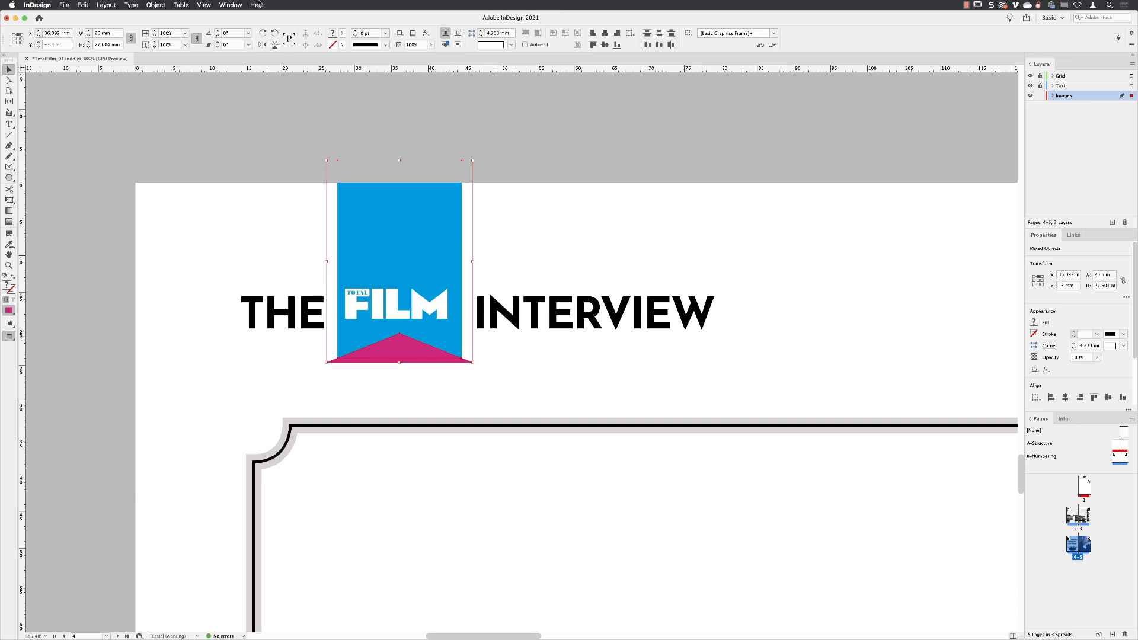
click(237, 5)
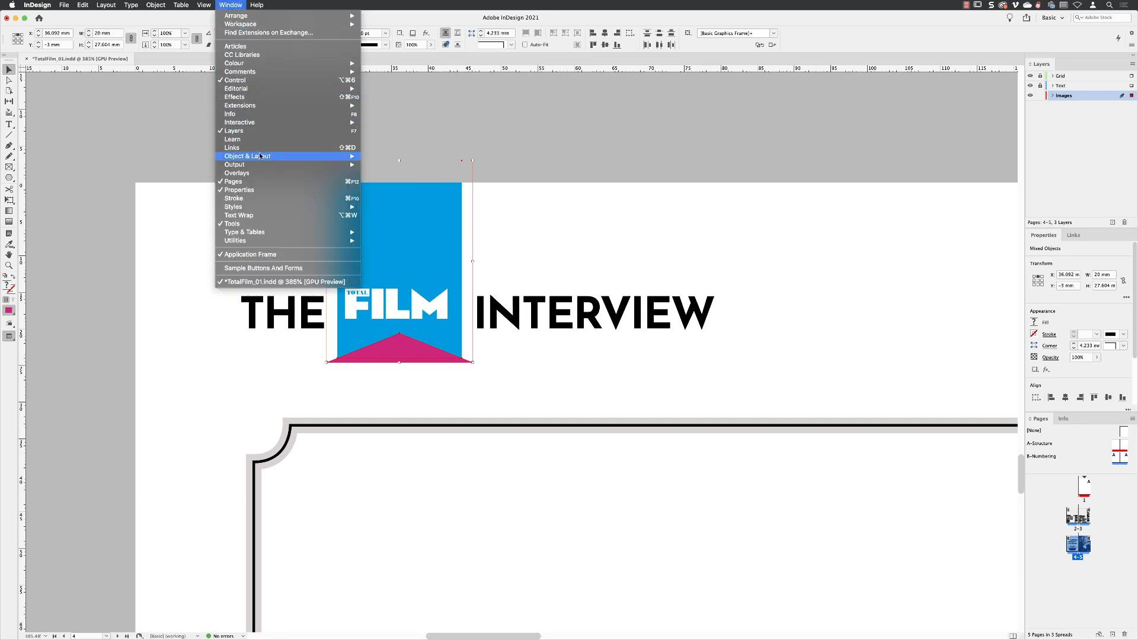
mouse_move(259, 157)
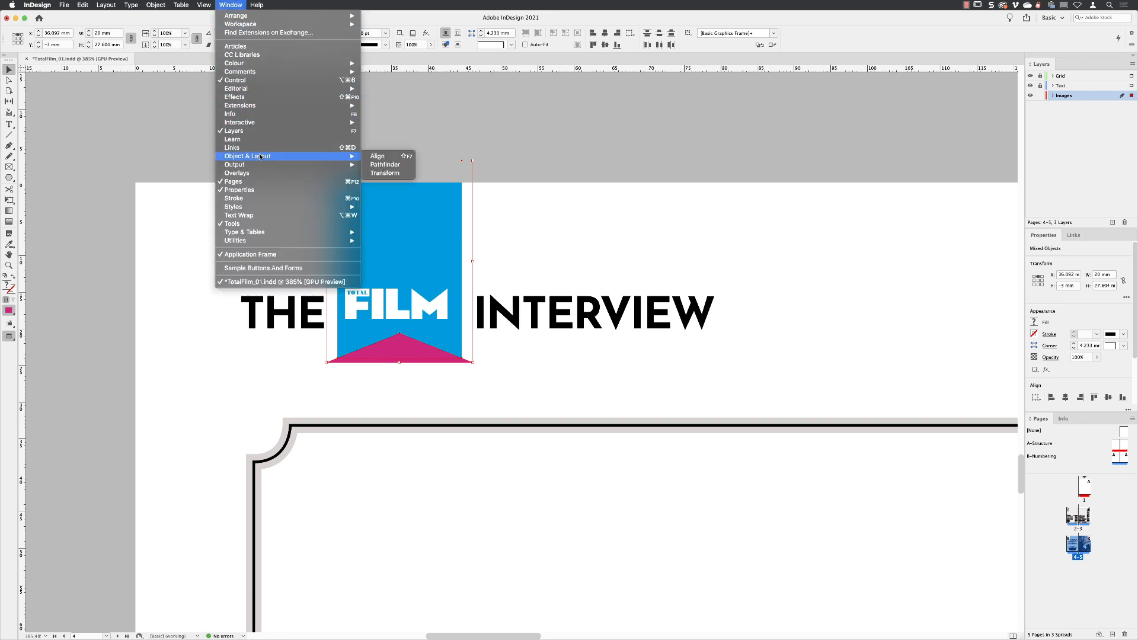
click(405, 165)
drag(313, 156, 526, 232)
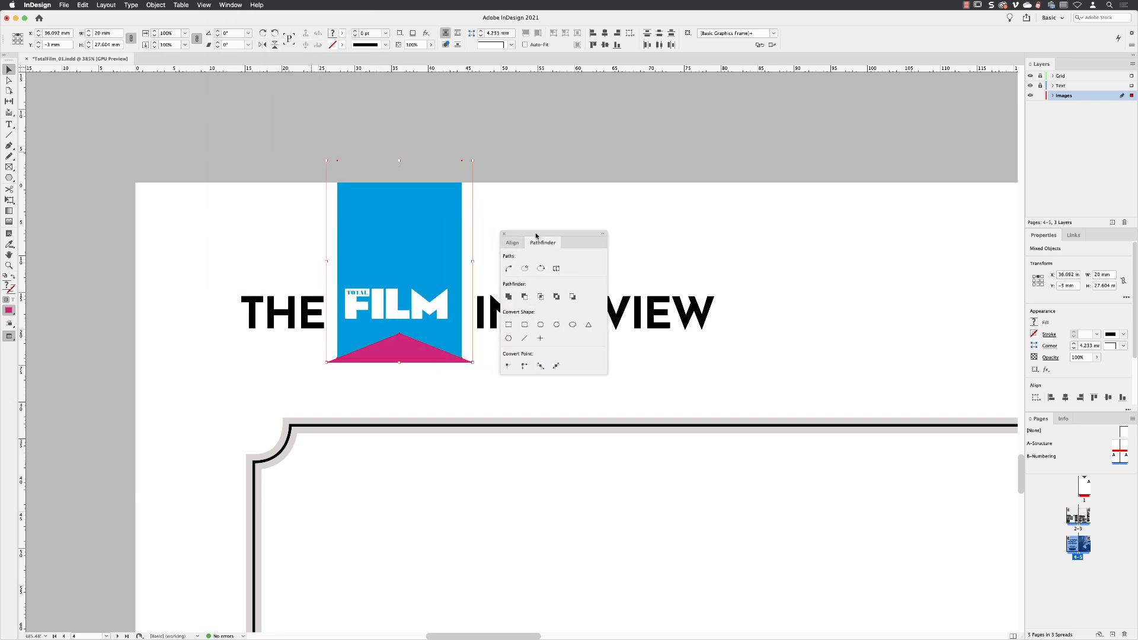
click(525, 298)
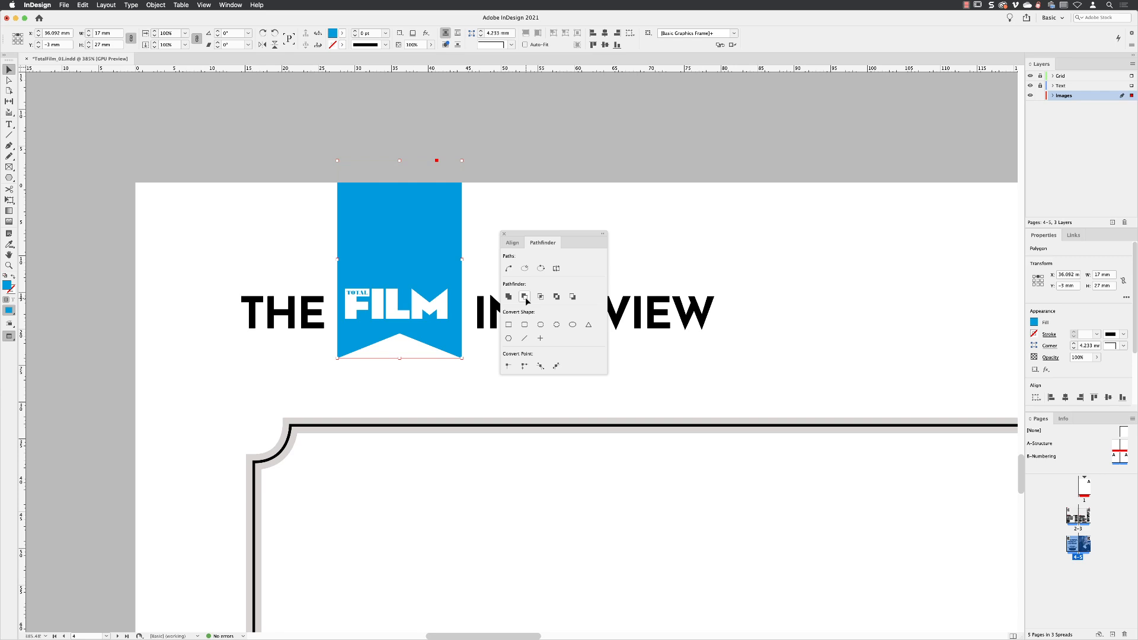
drag(554, 234, 906, 138)
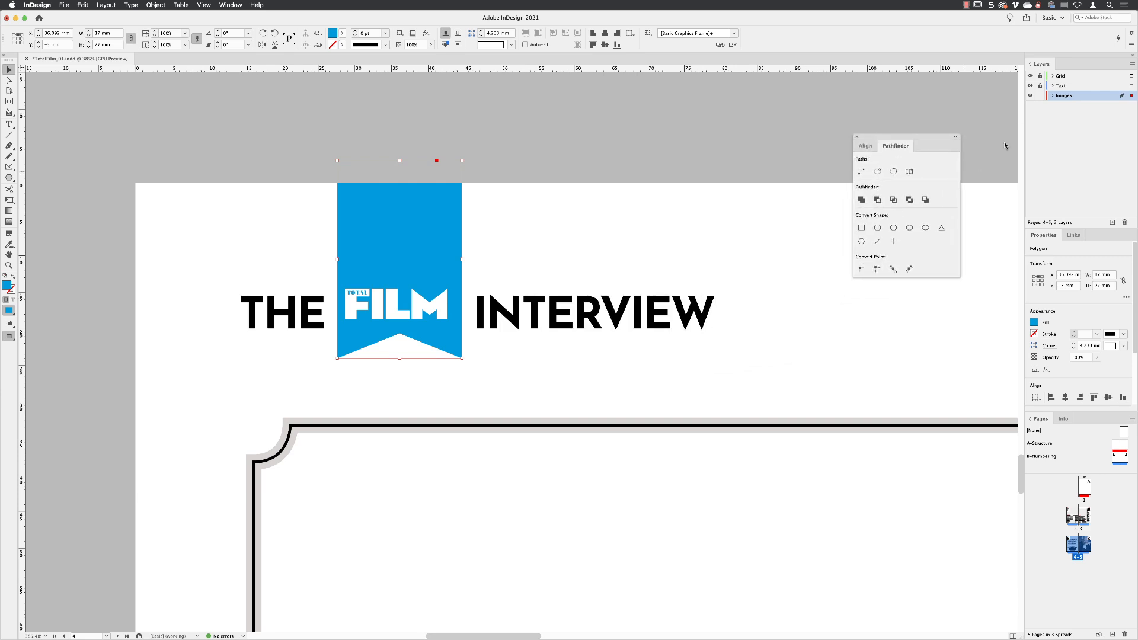
Step: Centre the Total Film logo horizontally on the blue ribbon, unlocking the Text layer for the edit and relocking it
click(1039, 87)
click(427, 310)
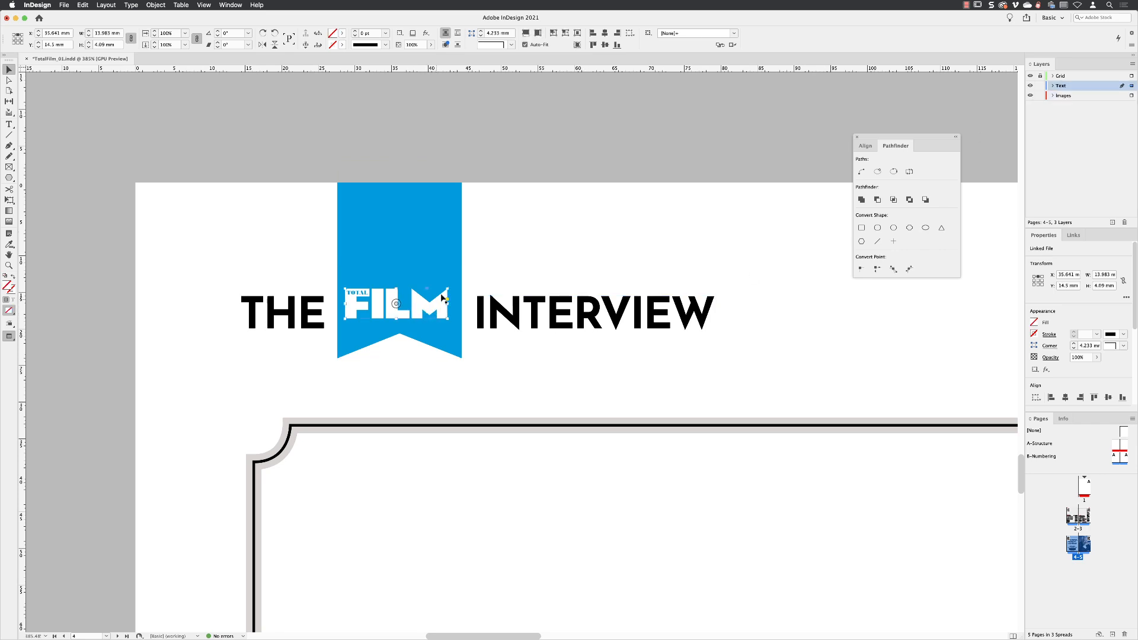
shift+click(436, 245)
click(604, 34)
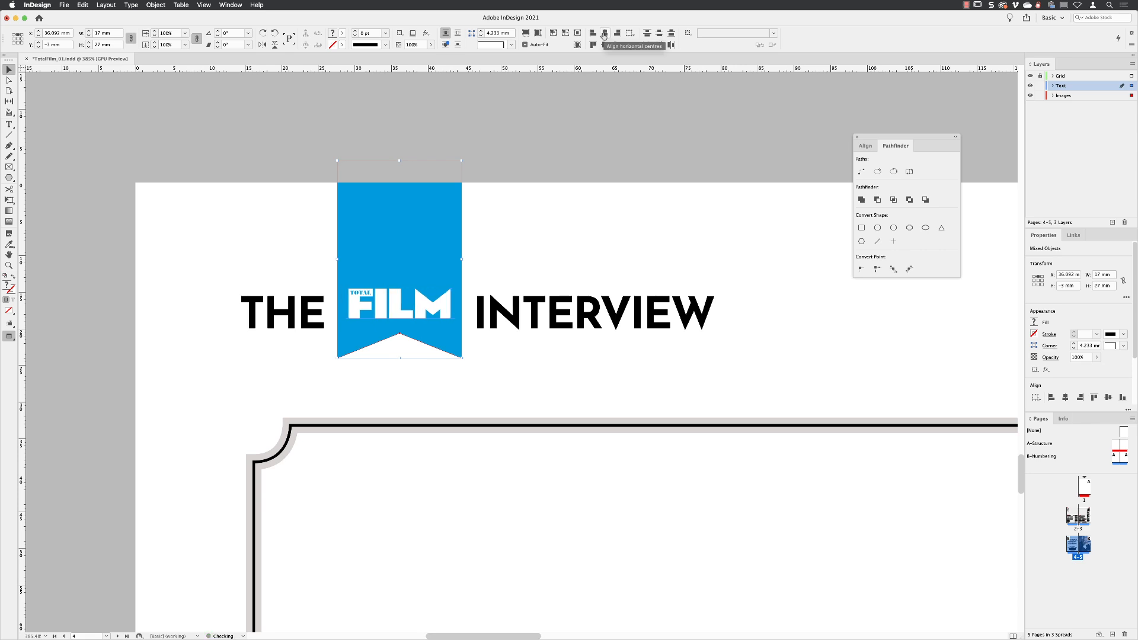
click(514, 233)
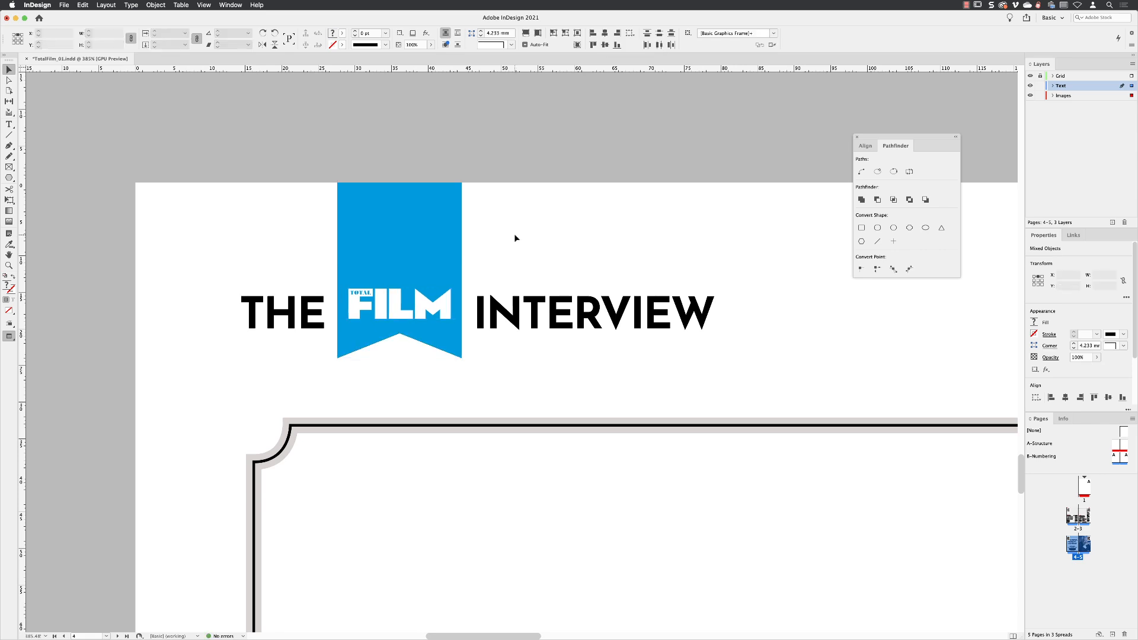
click(1040, 85)
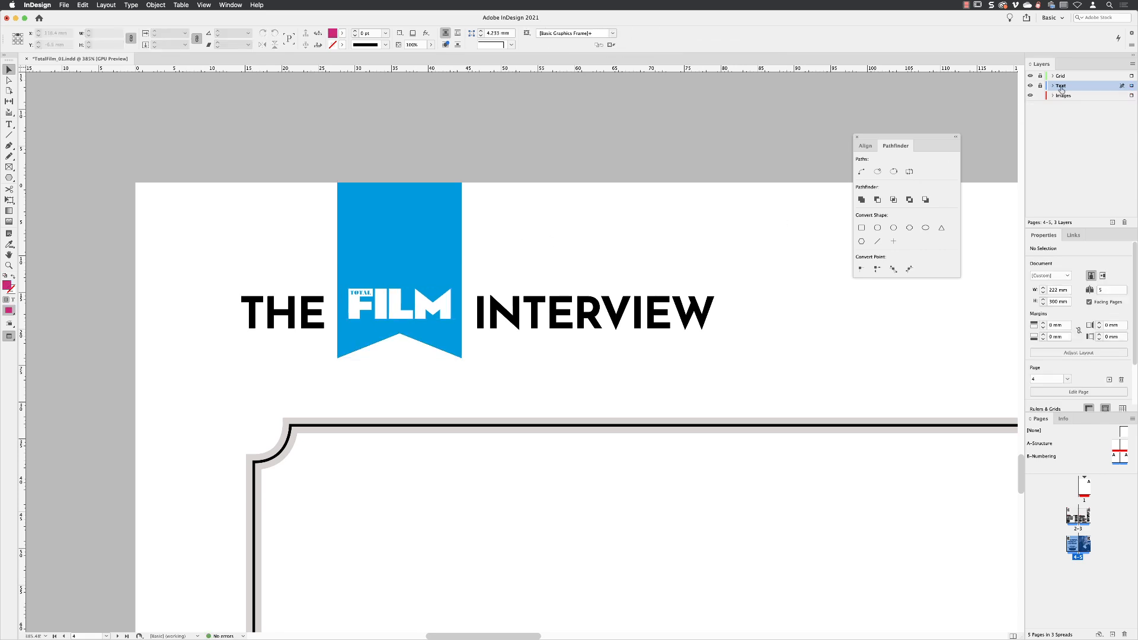